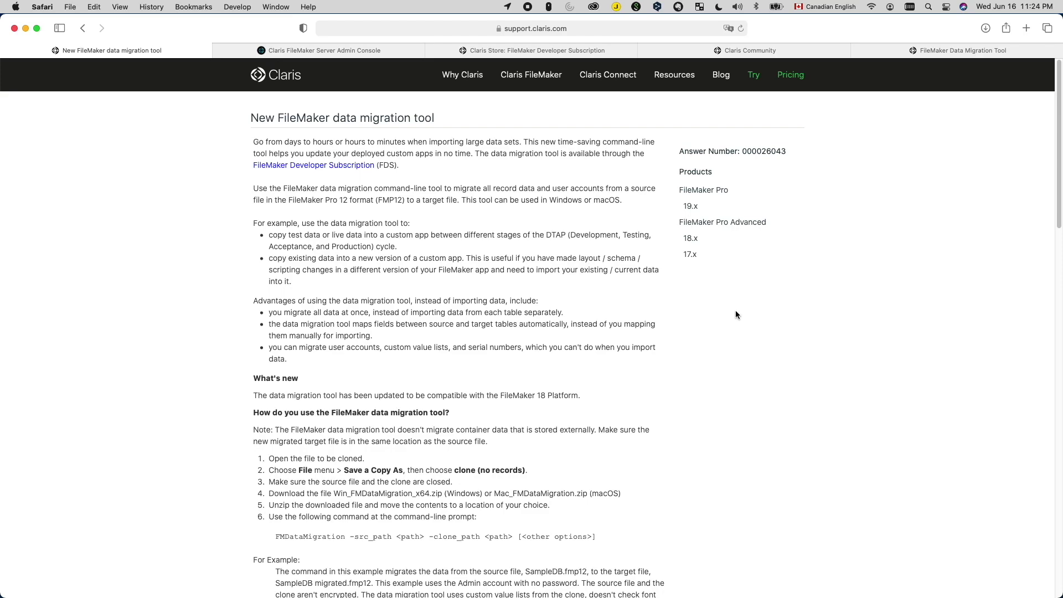
Step: Show all open windows to switch from the Claris Support article to FileMaker Pro
{"action": "key", "text": "ctrl+Up"}
{"action": "left_click", "coordinate": [183, 487]}
{"action": "left_click", "coordinate": [98, 7]}
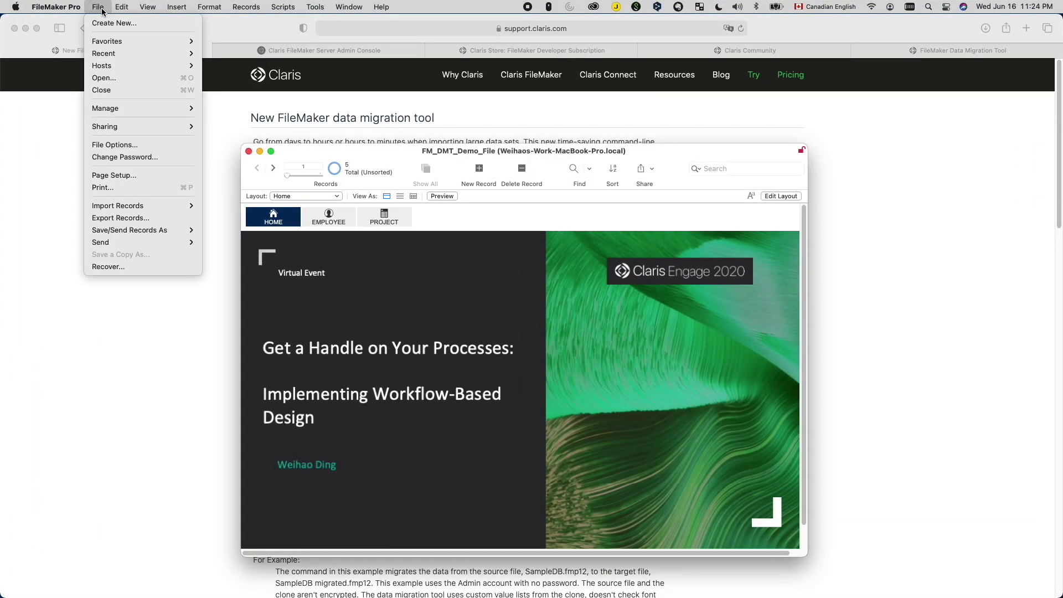
{"action": "mouse_move", "coordinate": [166, 108]}
{"action": "left_click", "coordinate": [241, 121]}
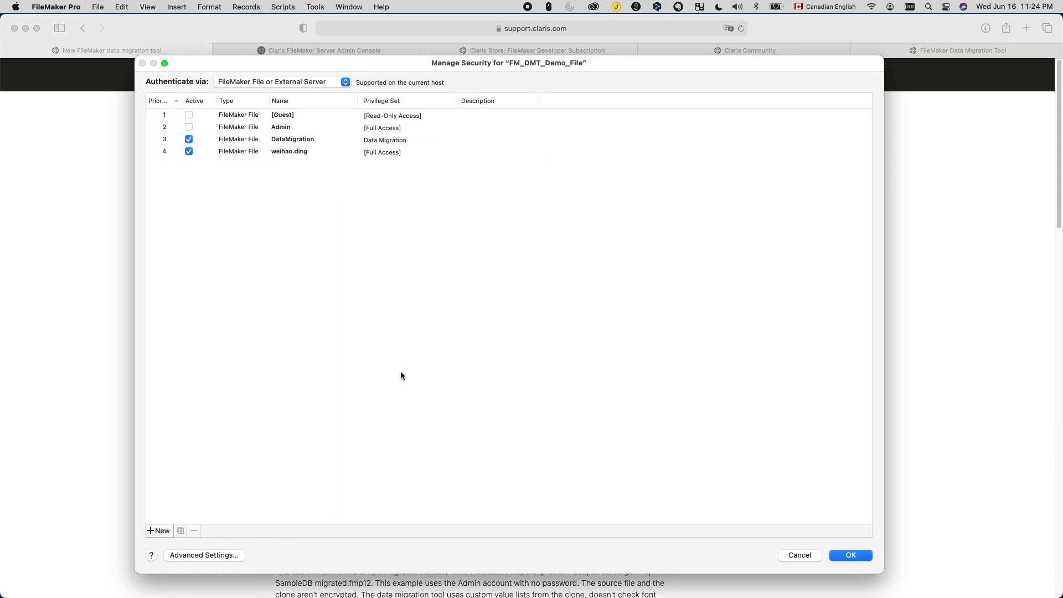
{"action": "left_click", "coordinate": [203, 554]}
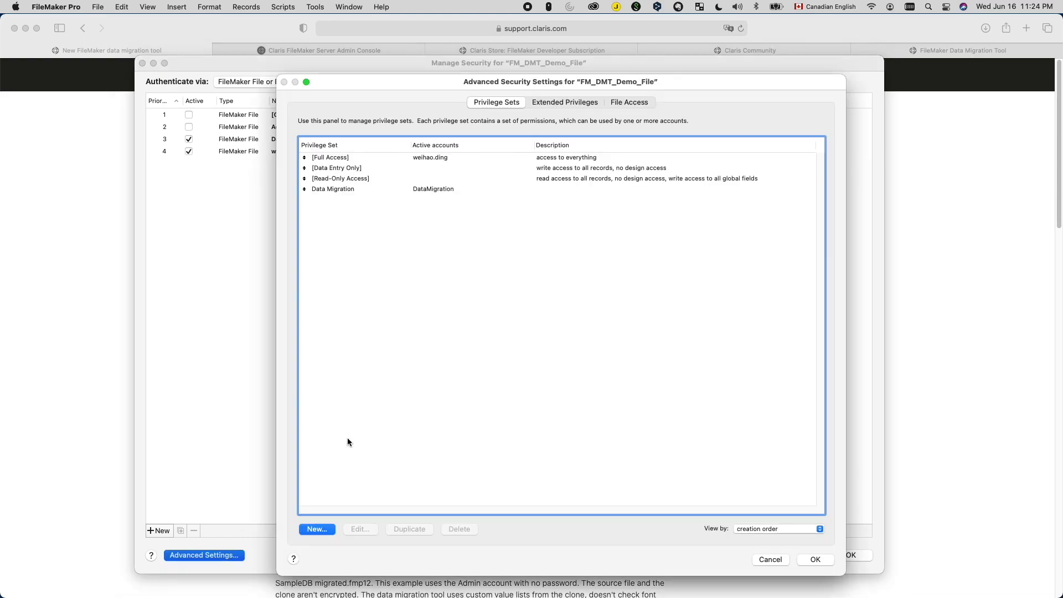
{"action": "left_click", "coordinate": [577, 104]}
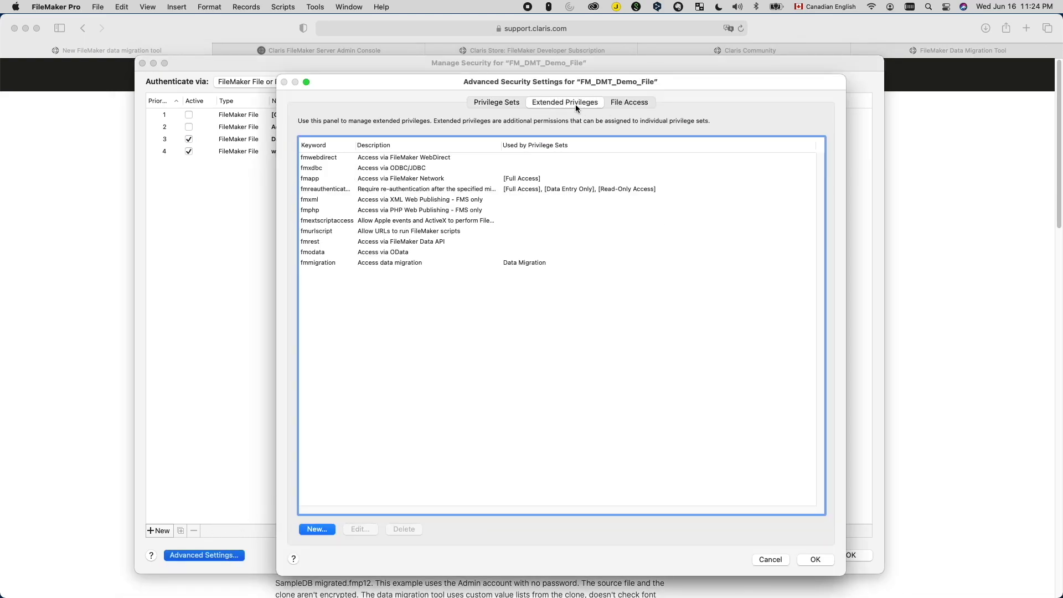
{"action": "left_click", "coordinate": [343, 262]}
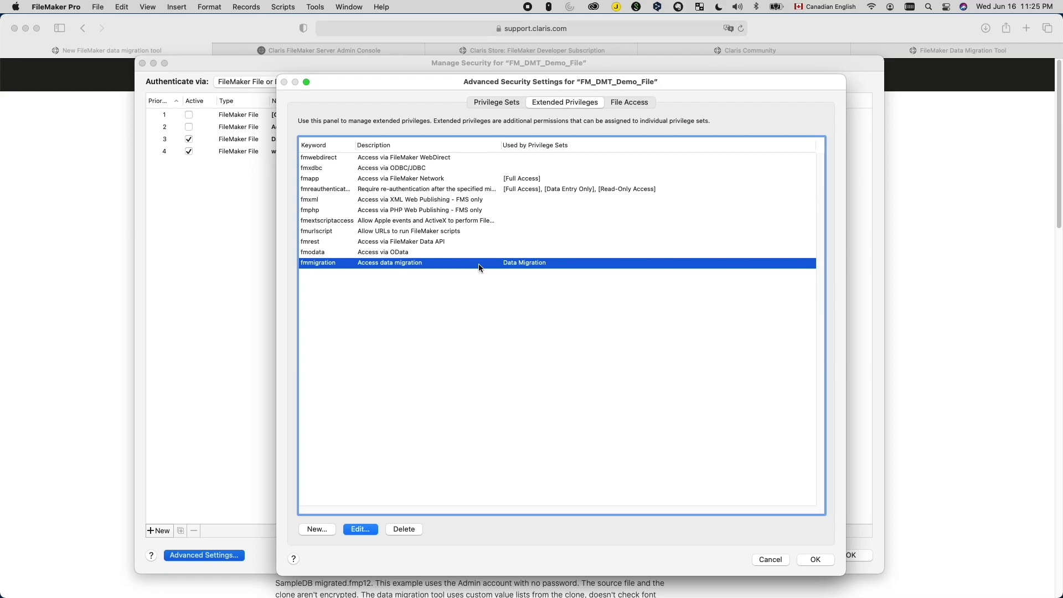
{"action": "left_click", "coordinate": [772, 562]}
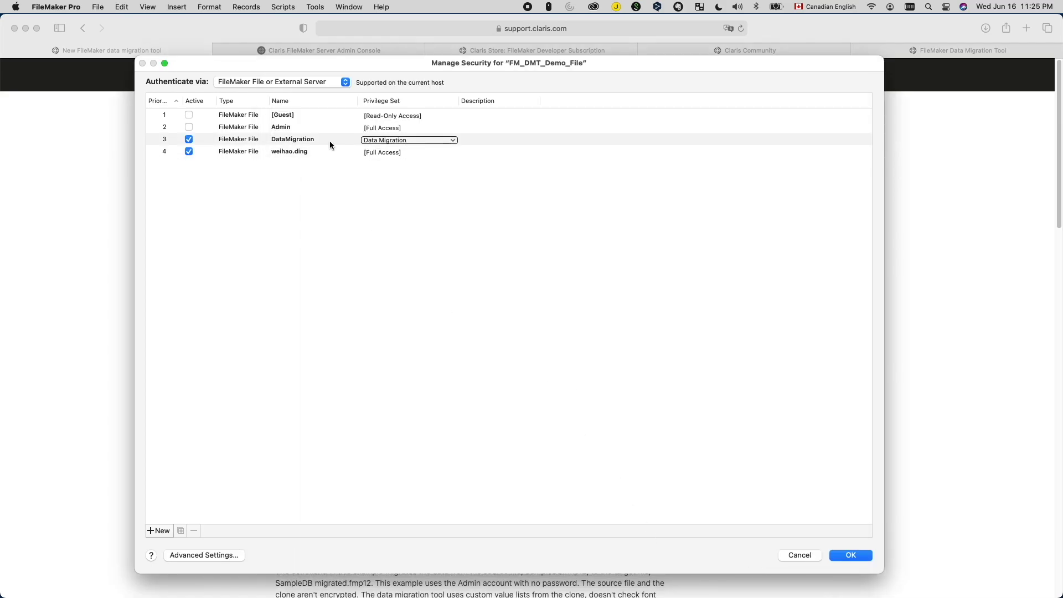
{"action": "left_click", "coordinate": [306, 140]}
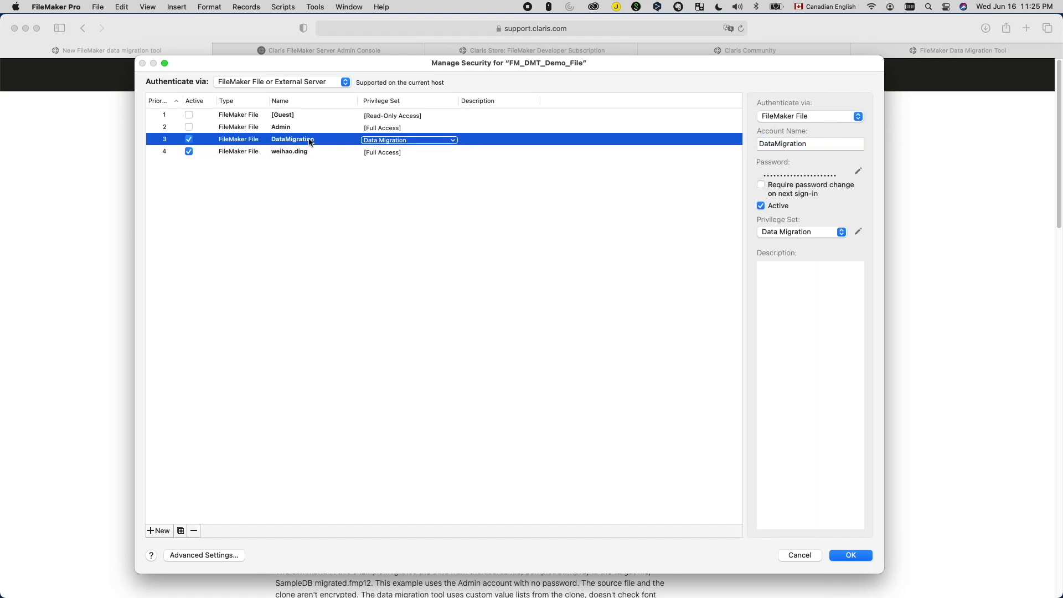
{"action": "key", "text": "super+Tab"}
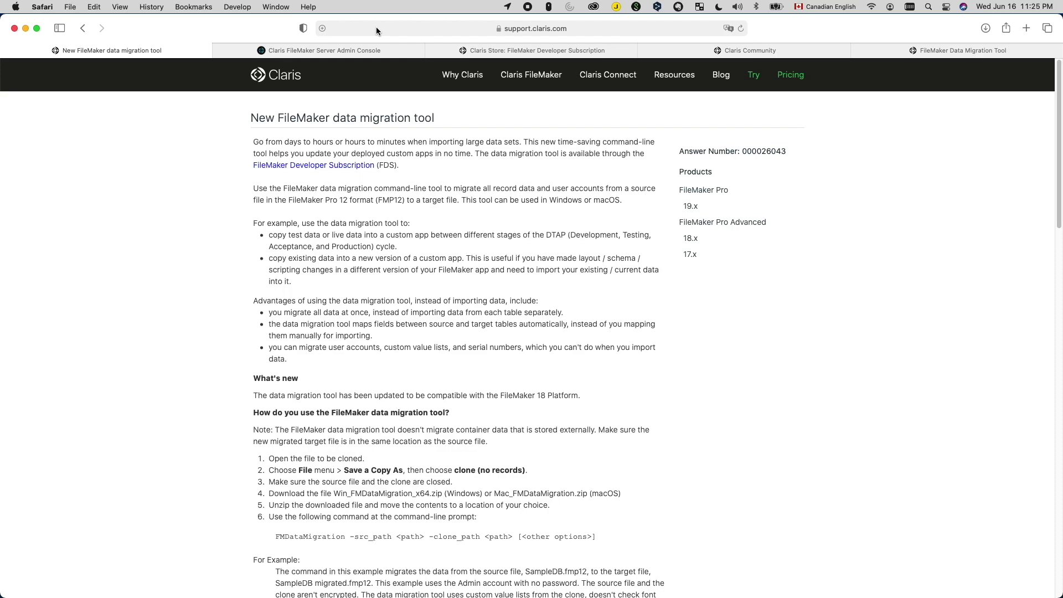
Step: Switch through the Safari tabs to the FileMaker Data Migration Tool page with its macOS and Windows downloads
{"action": "left_click", "coordinate": [473, 52]}
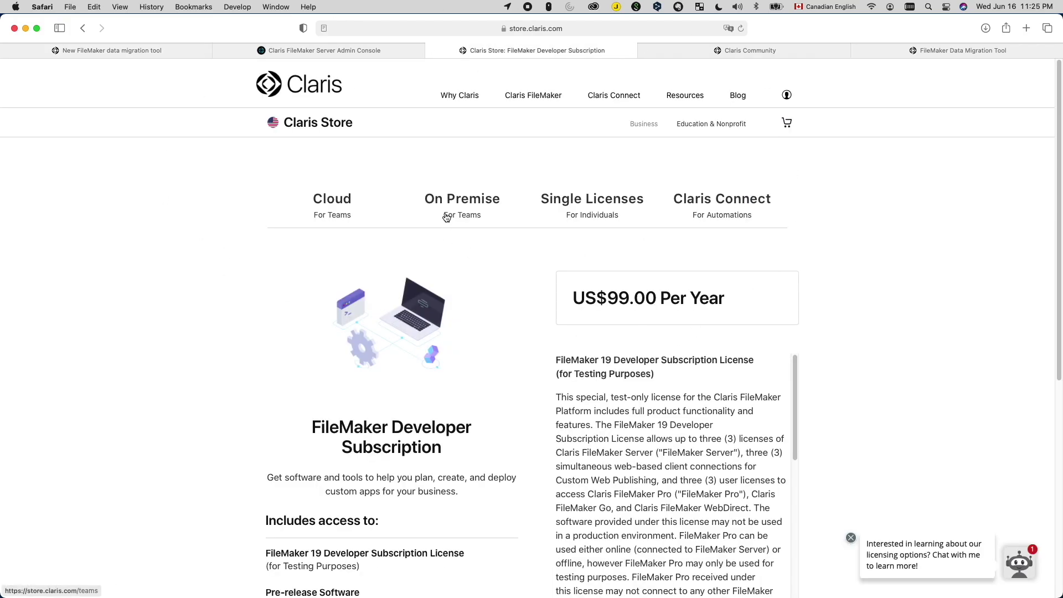
{"action": "left_click", "coordinate": [752, 56]}
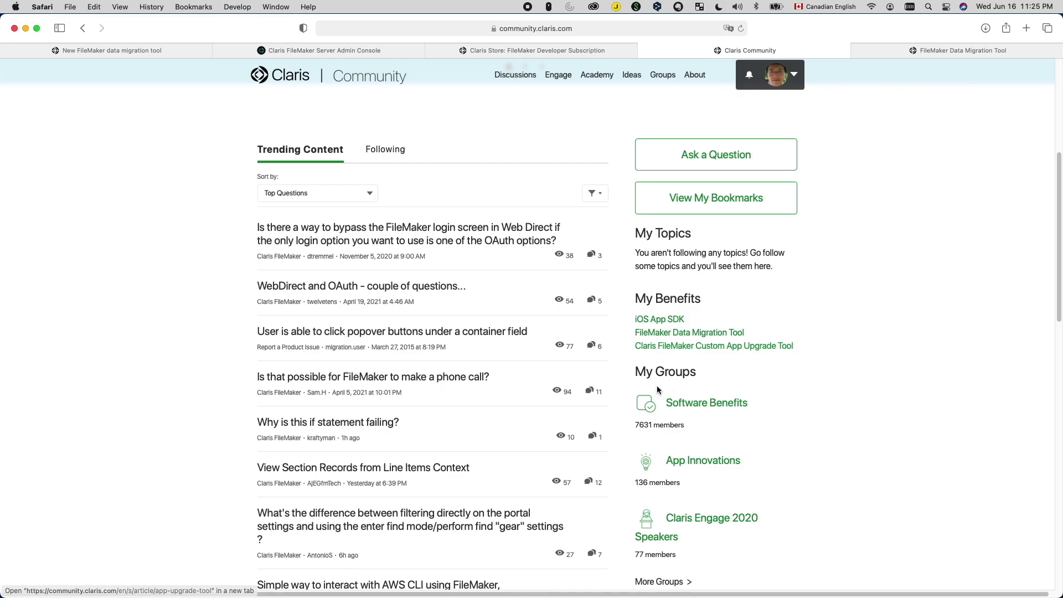
{"action": "left_click", "coordinate": [920, 54]}
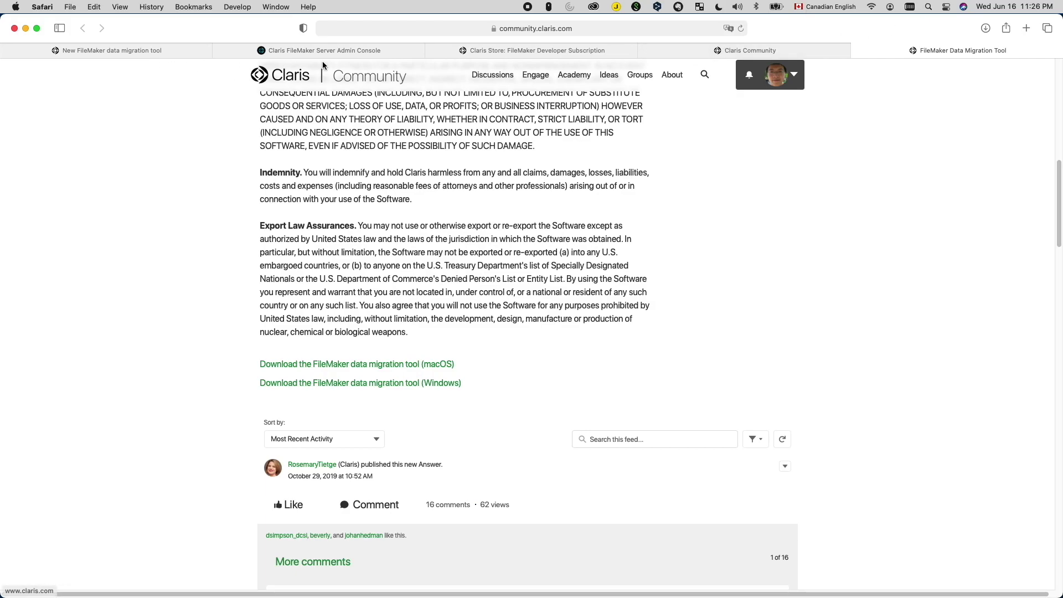
{"action": "mouse_move", "coordinate": [333, 50]}
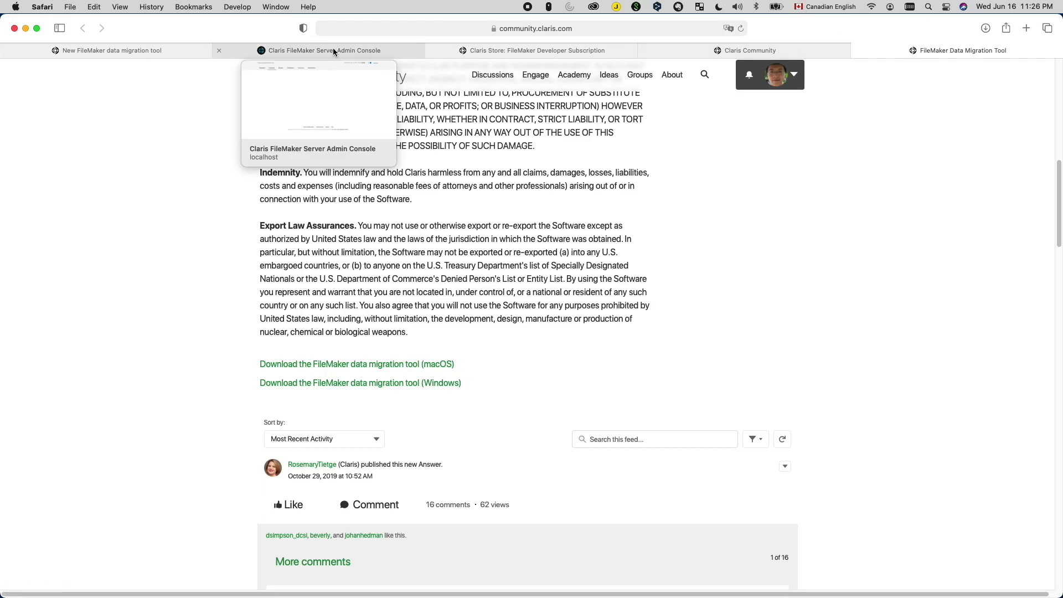
Step: Close the FM_DMT_Demo_File window in FileMaker Pro
{"action": "left_click", "coordinate": [333, 50]}
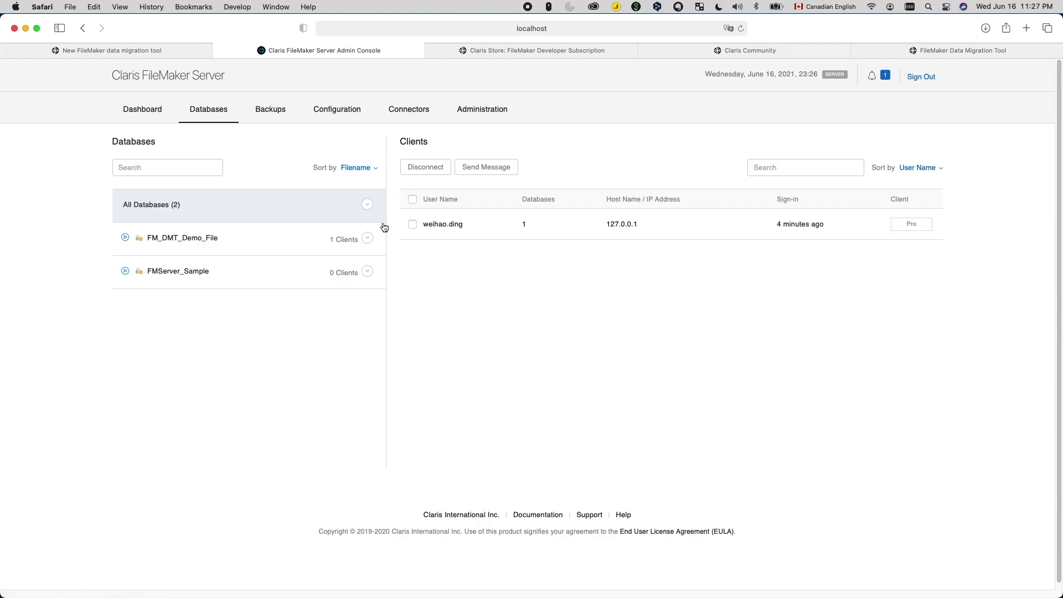
{"action": "key", "text": "ctrl+Up"}
{"action": "left_click", "coordinate": [183, 426]}
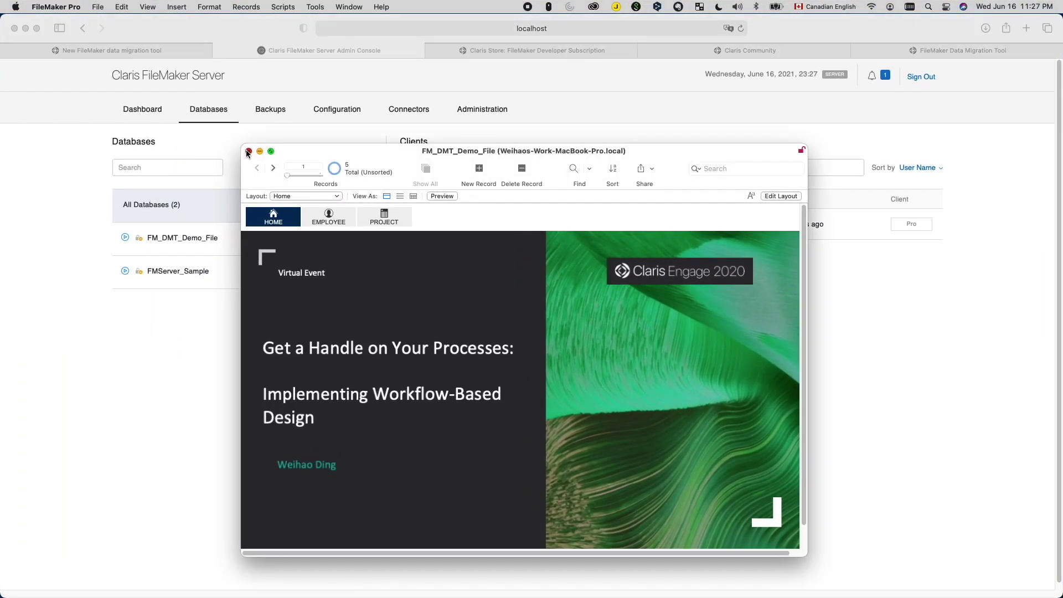
{"action": "left_click", "coordinate": [243, 155]}
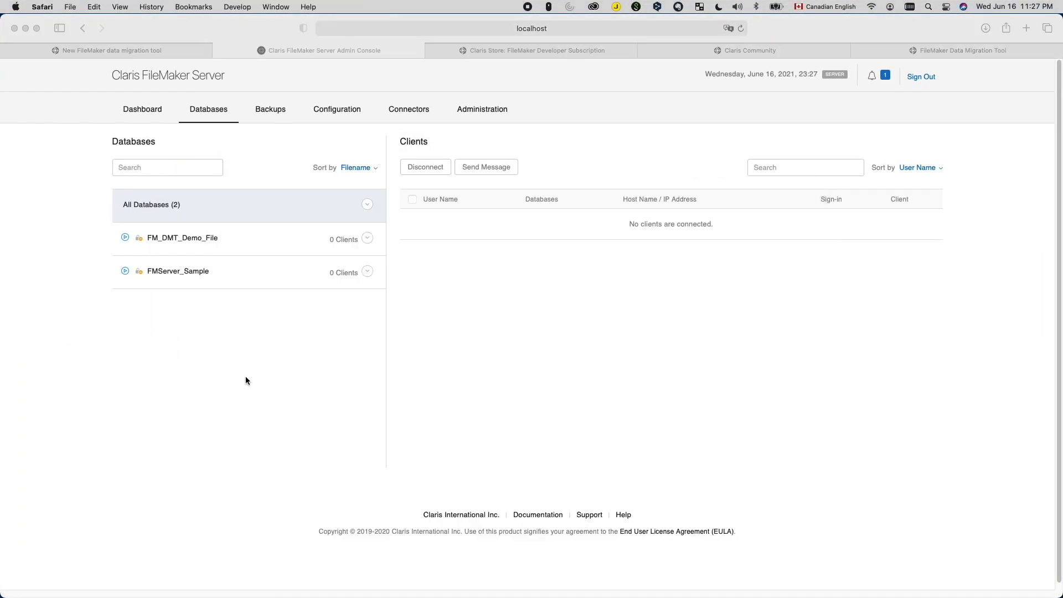
Step: Close FM_DMT_Demo_File on the server, then download its prepared copy from the notifications
{"action": "left_click", "coordinate": [368, 238]}
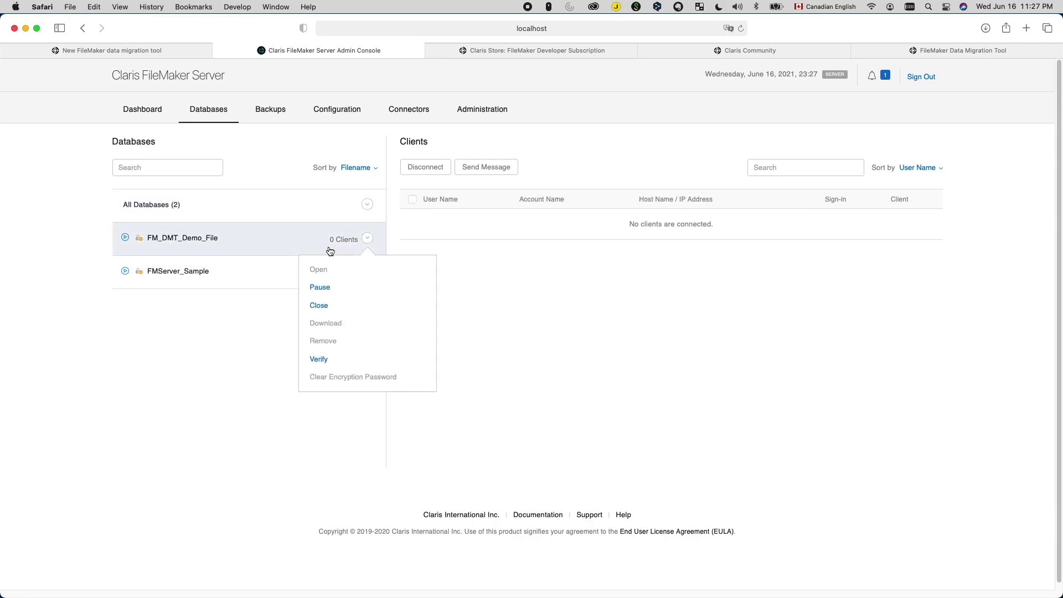
{"action": "left_click", "coordinate": [317, 304]}
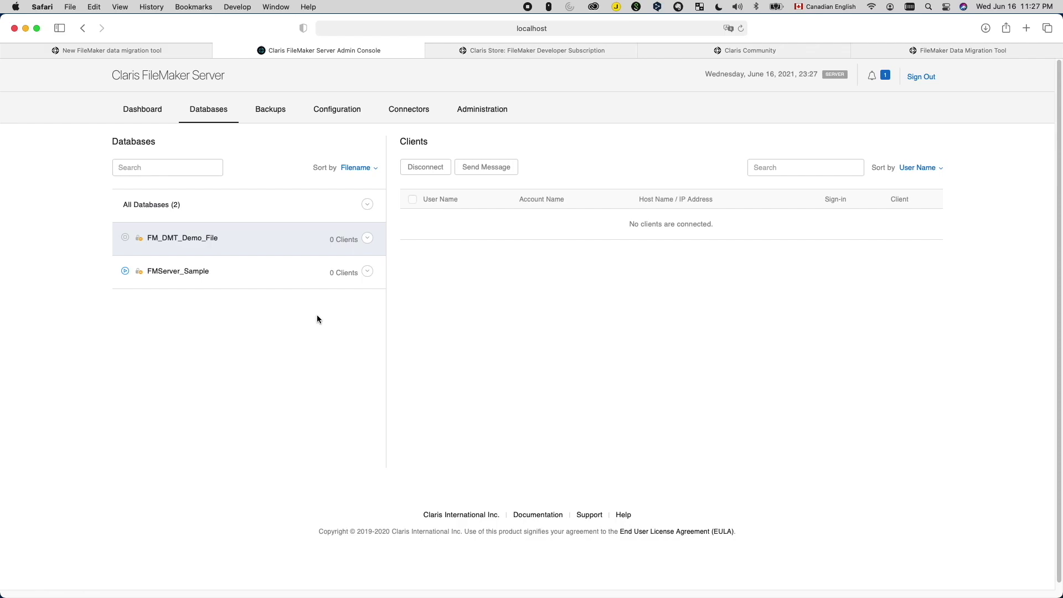
{"action": "left_click", "coordinate": [368, 239]}
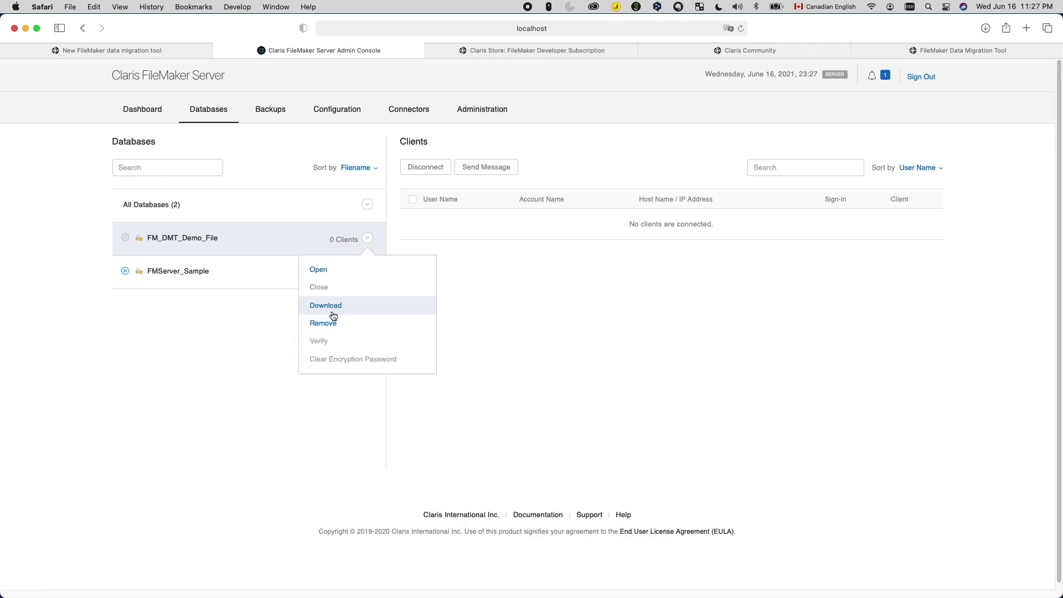
{"action": "left_click", "coordinate": [324, 305]}
{"action": "left_click", "coordinate": [872, 78]}
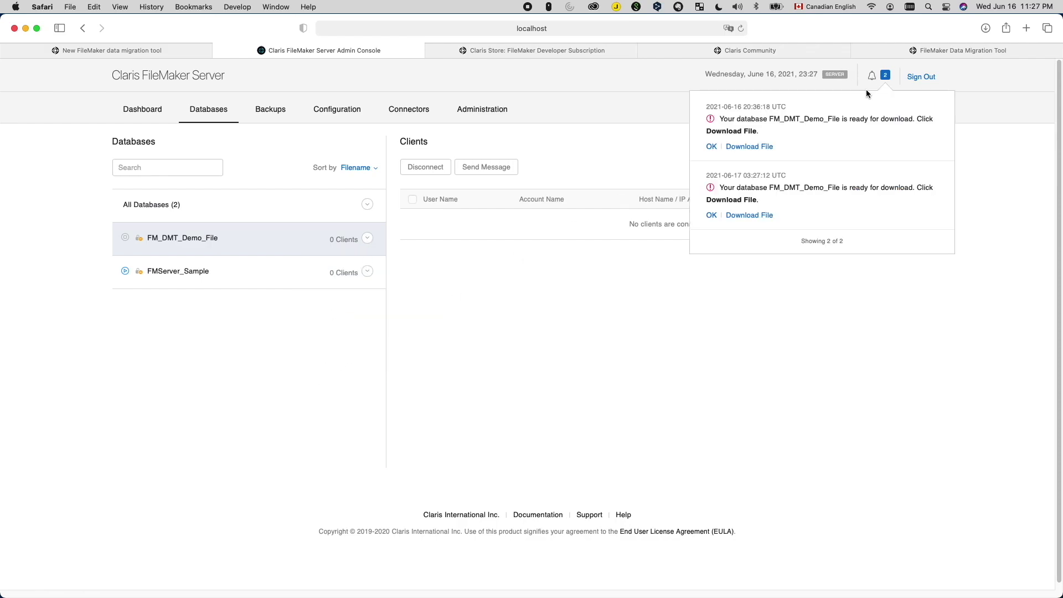
{"action": "left_click", "coordinate": [764, 221]}
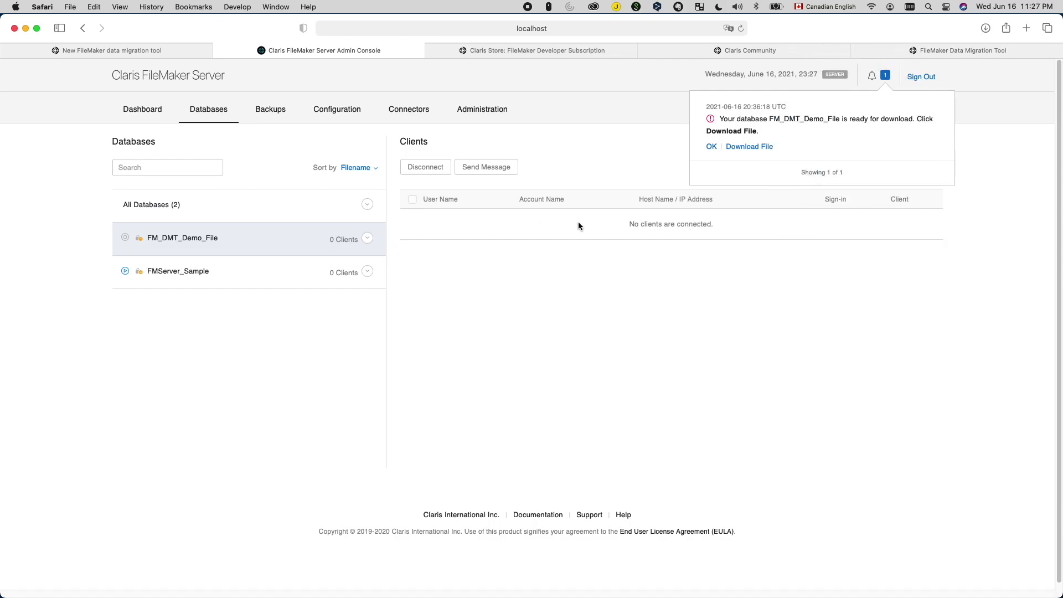
{"action": "key", "text": "ctrl+Up"}
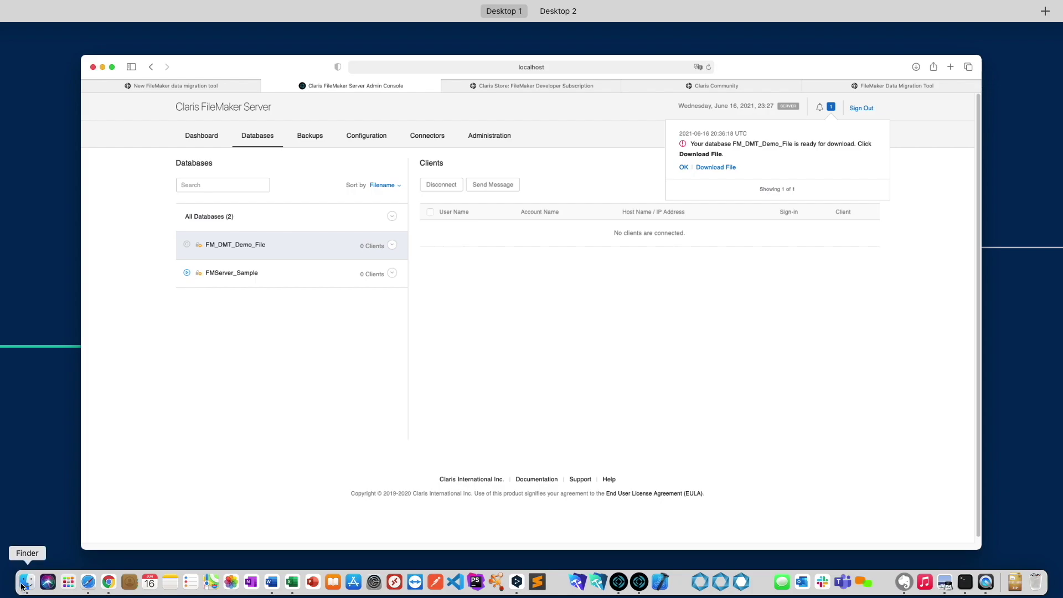
Step: Open FM_DMT_Demo_File_New.fmp12 from the Data Migration folder with FileMaker Pro
{"action": "left_click", "coordinate": [25, 581]}
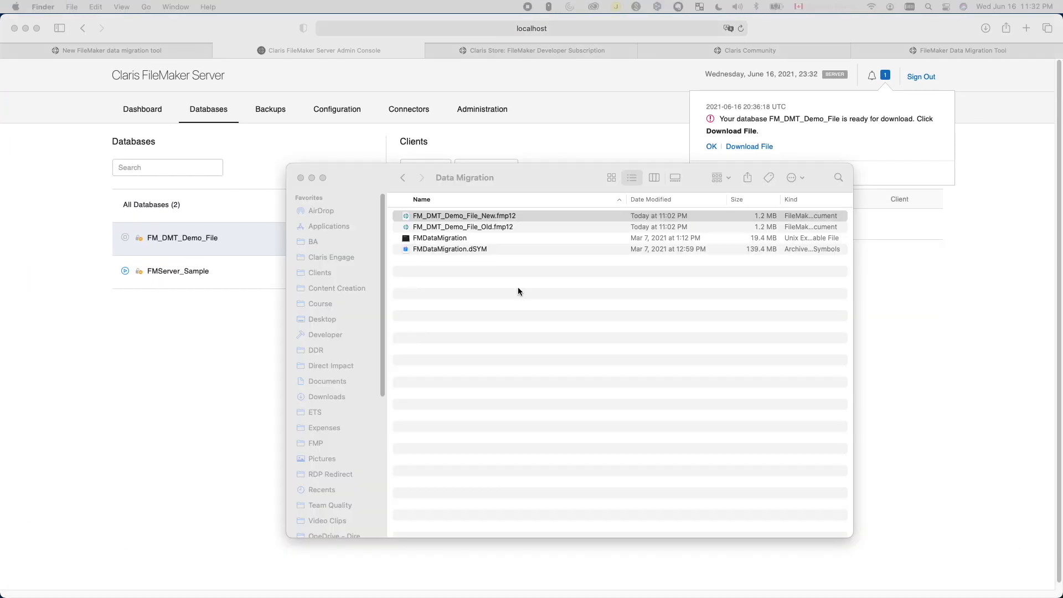
{"action": "left_click", "coordinate": [494, 215]}
{"action": "left_click", "coordinate": [493, 215]}
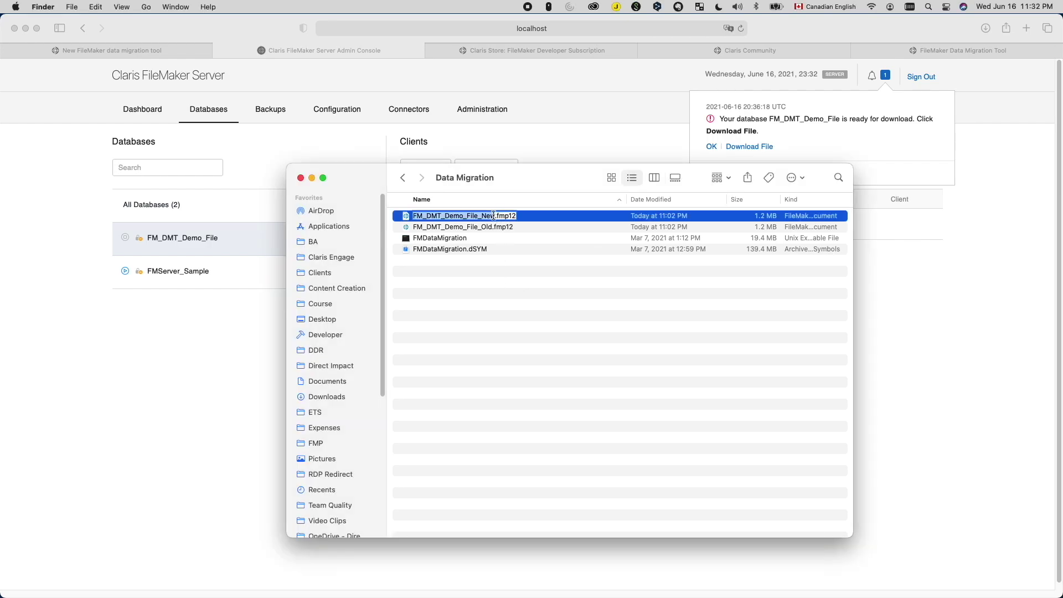
{"action": "right_click", "coordinate": [538, 217]}
{"action": "mouse_move", "coordinate": [560, 234]}
{"action": "left_click", "coordinate": [764, 252]}
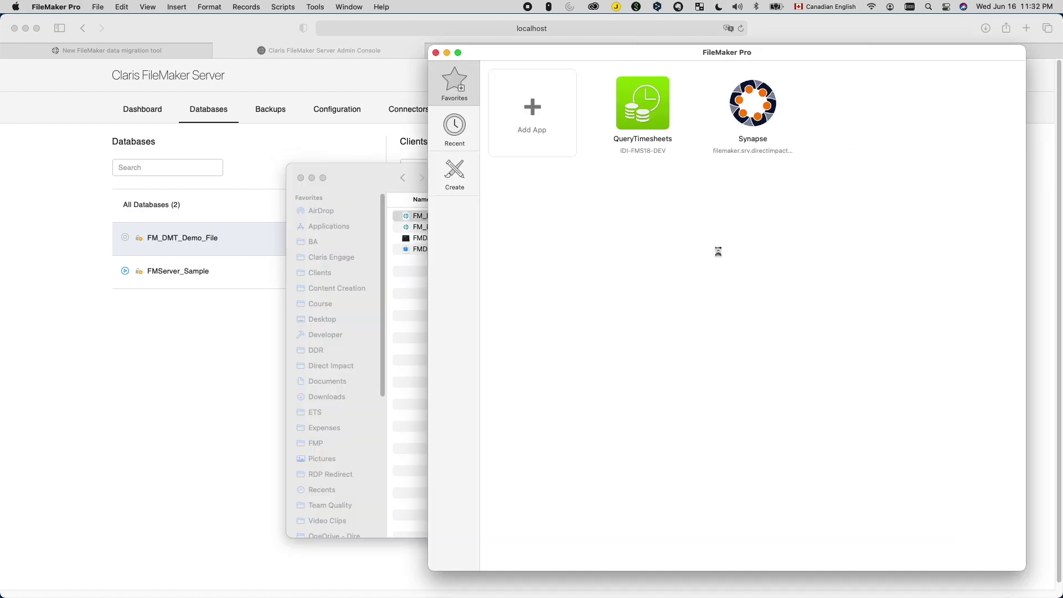
Step: Sign in, save a records-free clone named 'FM_DMT_Demo_File Clone' to Data Migration, and close the file
{"action": "type", "text": "••••••••"}
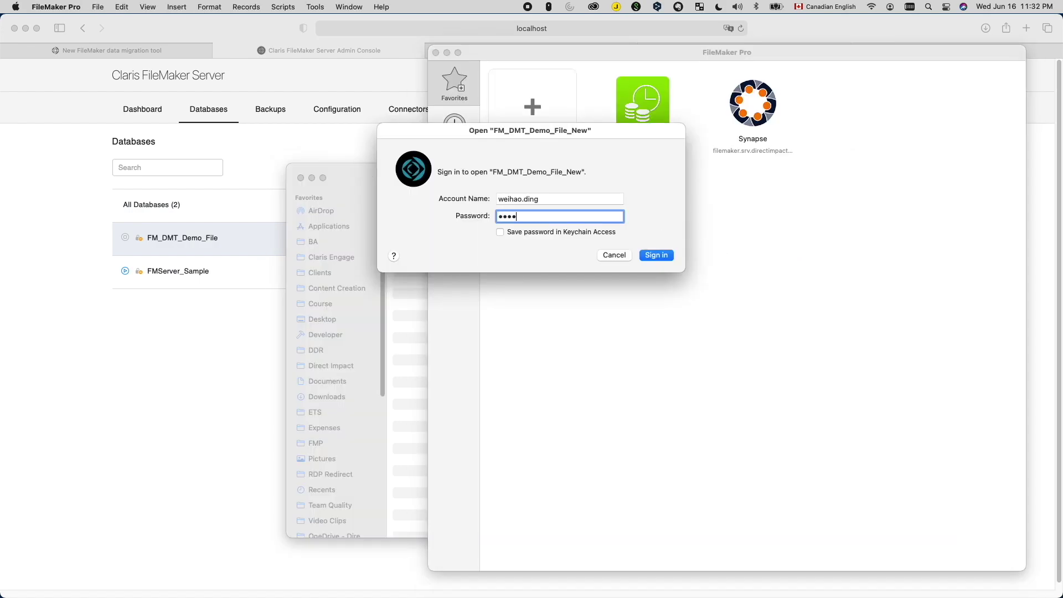
{"action": "key", "text": "Return"}
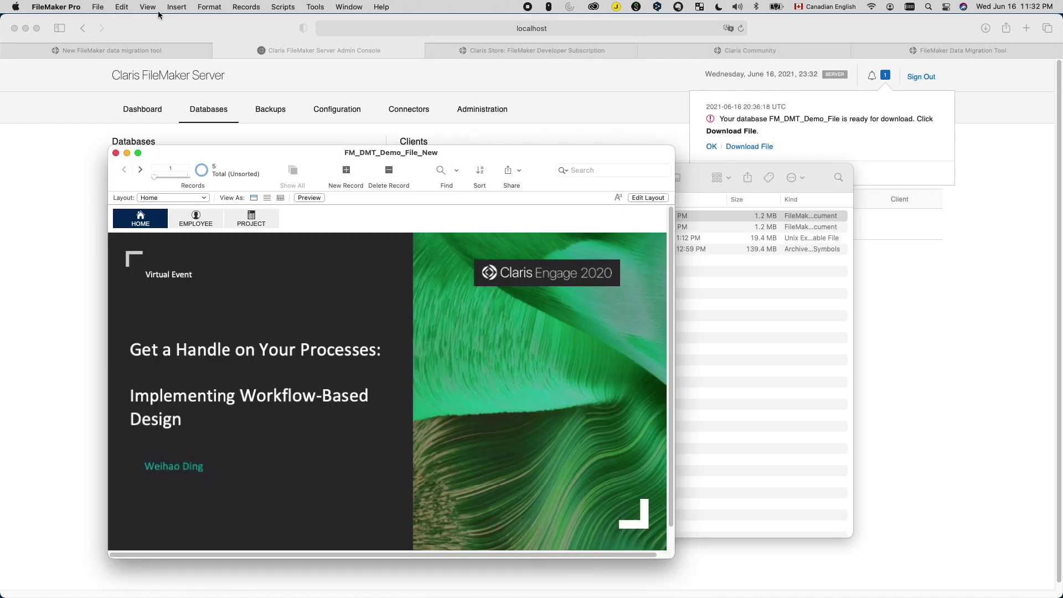
{"action": "left_click", "coordinate": [56, 7]}
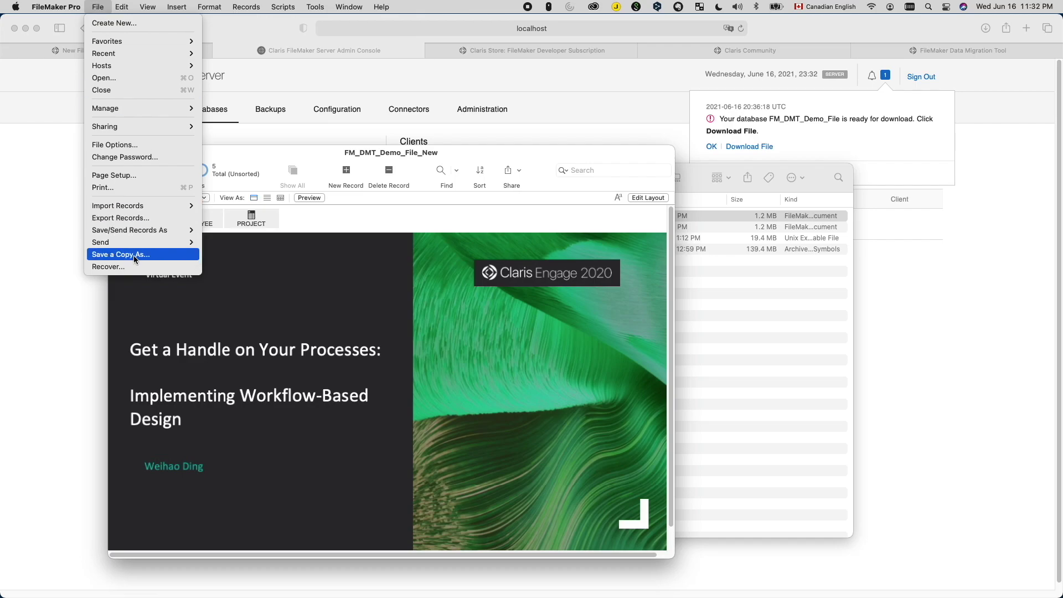
{"action": "left_click", "coordinate": [134, 256]}
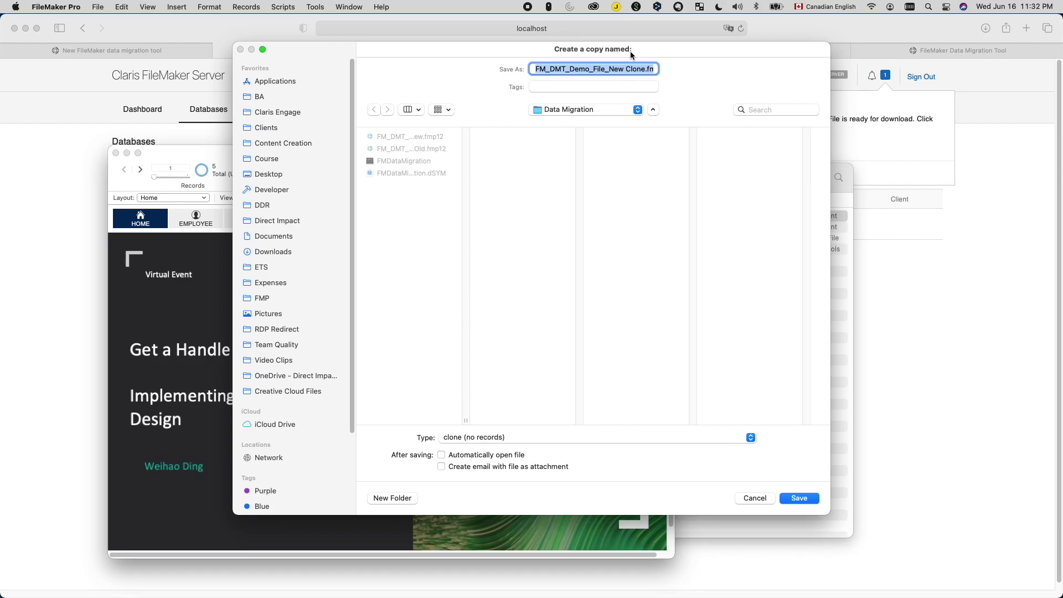
{"action": "left_click", "coordinate": [624, 69]}
{"action": "key", "text": "BackSpace"}
{"action": "key", "text": "BackSpace"}
{"action": "key", "text": "BackSpace"}
{"action": "key", "text": "BackSpace"}
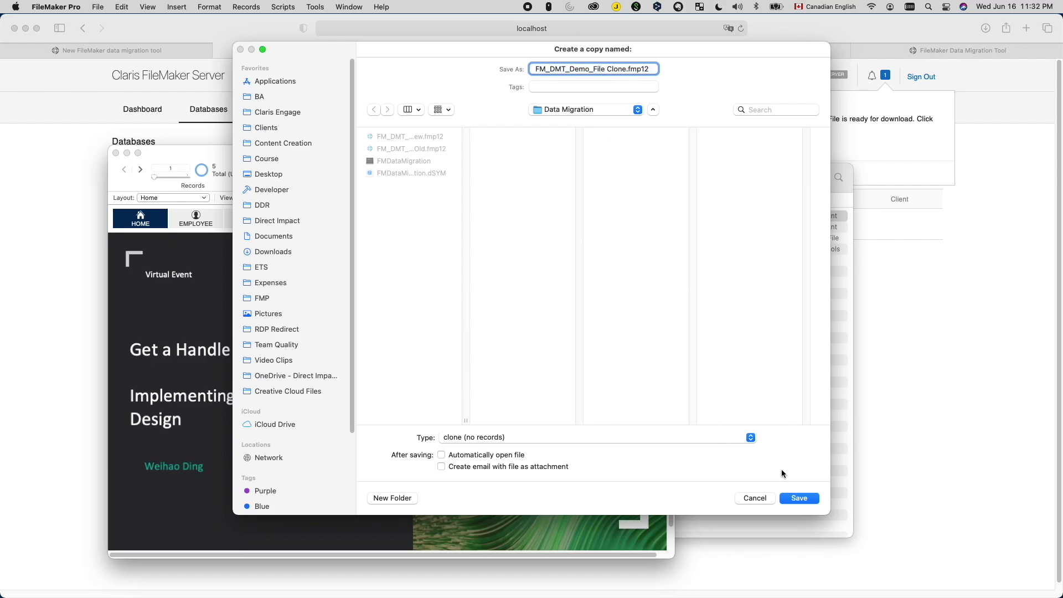
{"action": "left_click", "coordinate": [797, 497]}
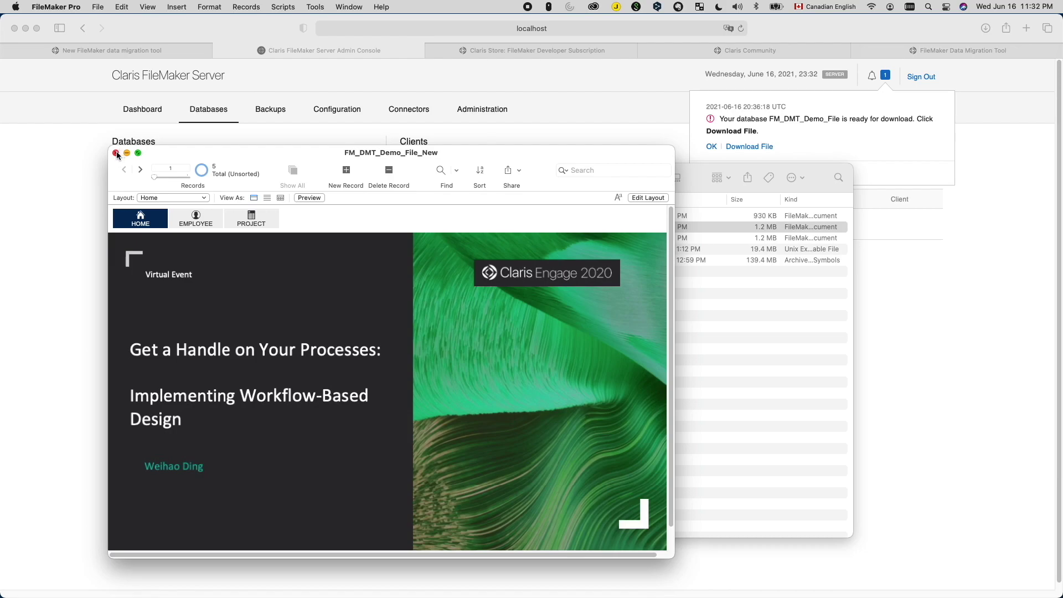
{"action": "left_click", "coordinate": [115, 153]}
{"action": "left_click", "coordinate": [507, 227]}
Step: Select the new FM_DMT_Demo_File Clone.fmp12 file in the Data Migration folder
{"action": "left_click", "coordinate": [494, 216]}
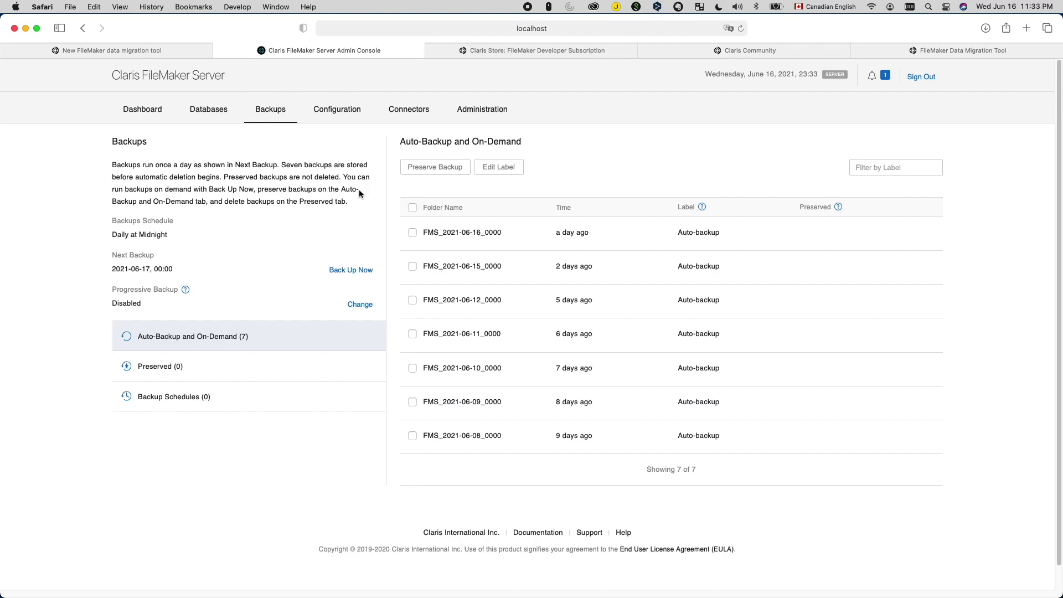
{"action": "mouse_move", "coordinate": [177, 56]}
Step: Open the Data Migration folder in Finder and select the Old file and the FMDataMigration tool
{"action": "mouse_move", "coordinate": [160, 595]}
{"action": "left_click", "coordinate": [36, 581]}
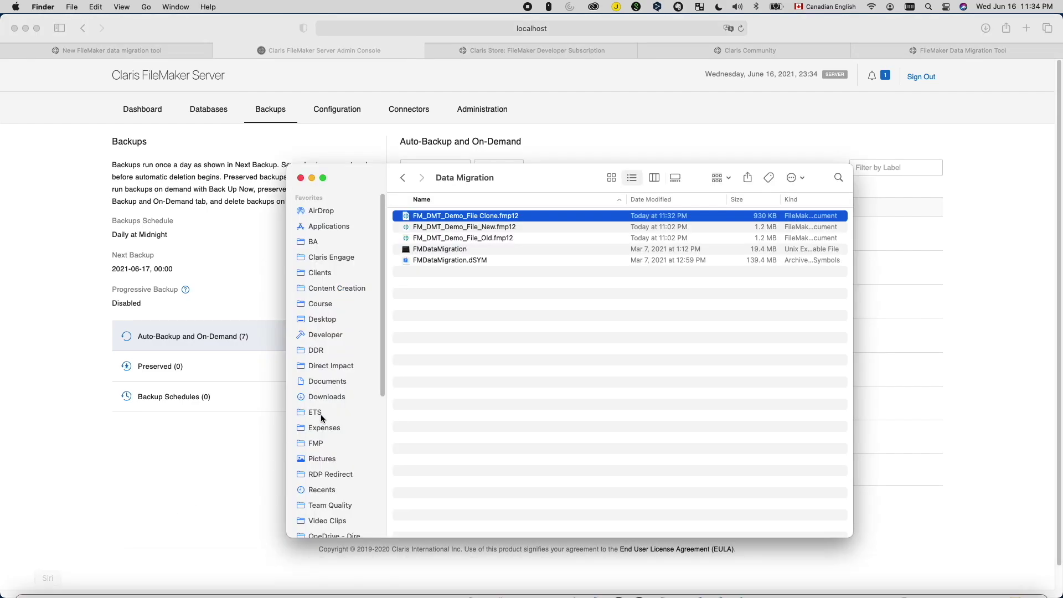
{"action": "left_click", "coordinate": [500, 238]}
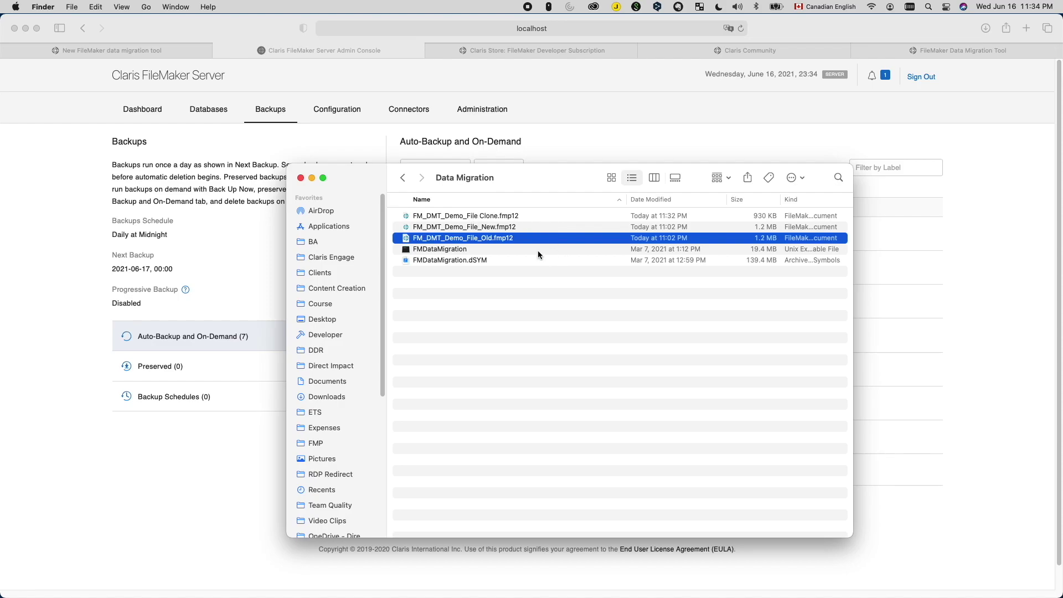
{"action": "left_click", "coordinate": [458, 250]}
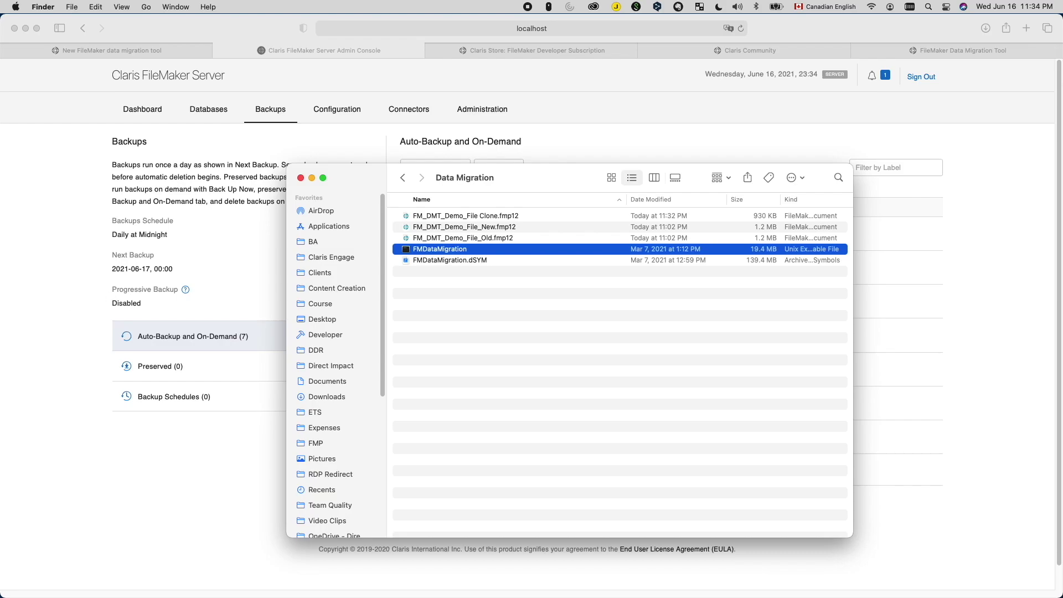
Step: Launch Terminal through Spotlight search
{"action": "left_click", "coordinate": [698, 397]}
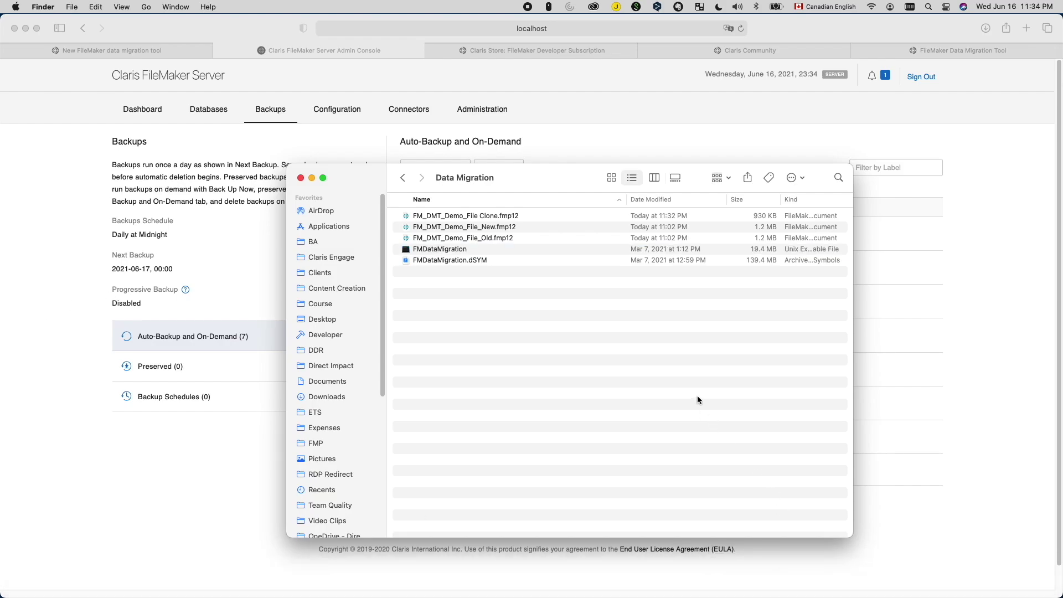
{"action": "key", "text": "super+space"}
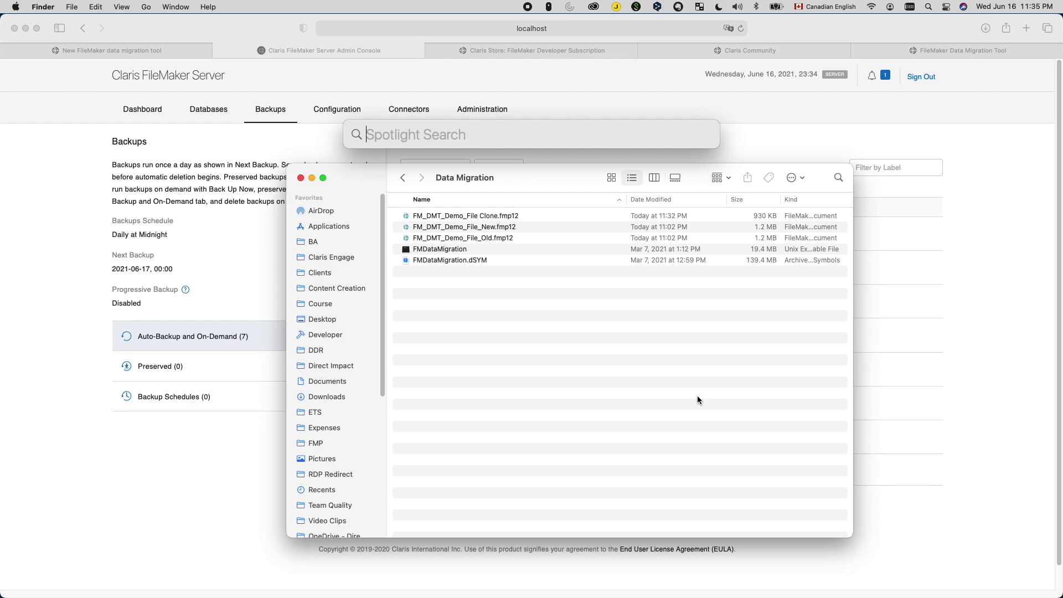
{"action": "type", "text": "terminal"}
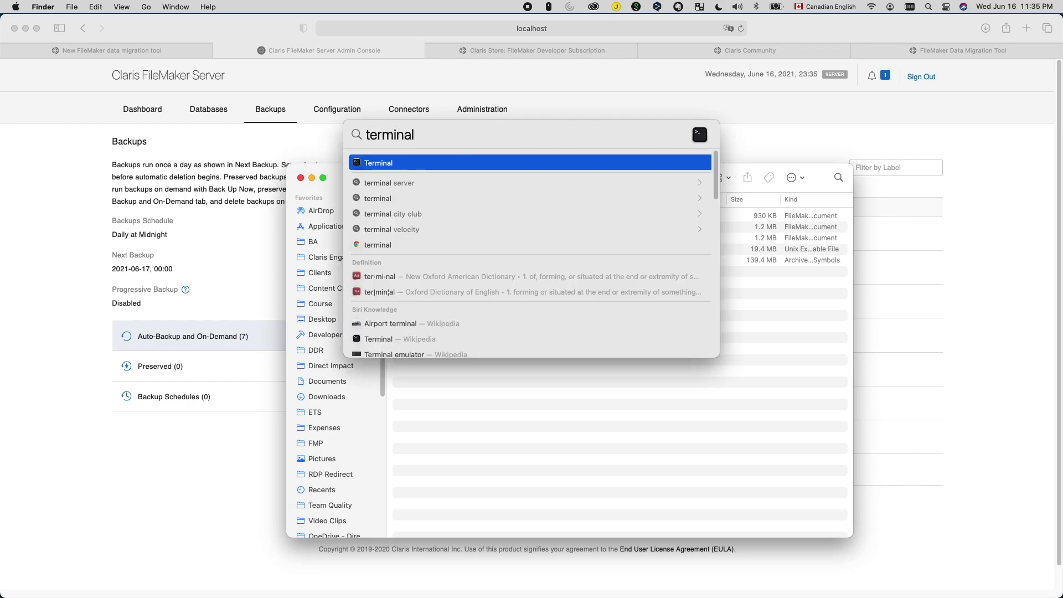
{"action": "key", "text": "Return"}
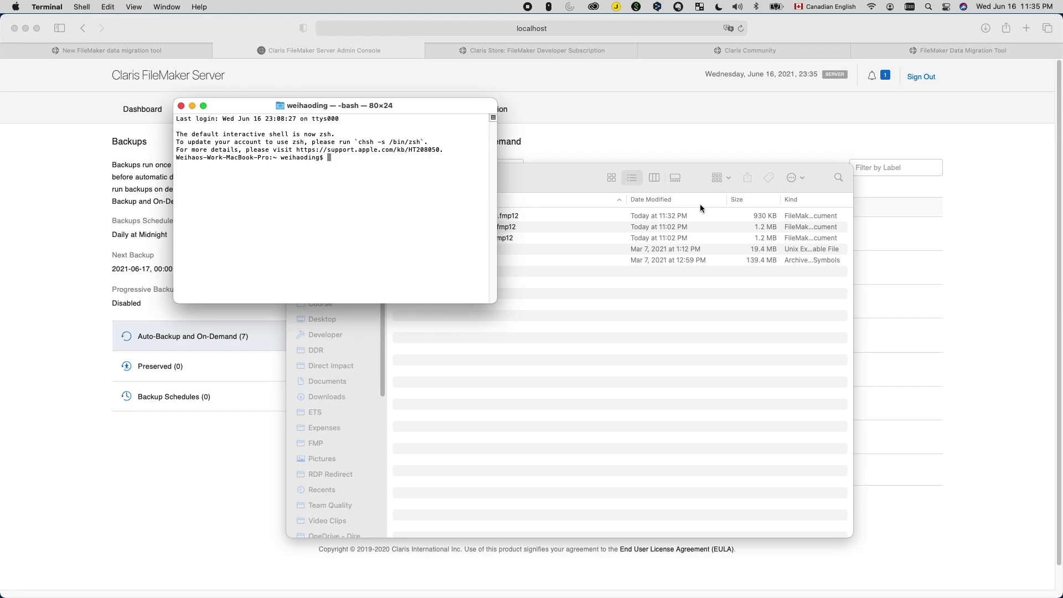
Step: Run cd with the Data Migration folder dragged in from Finder as the path
{"action": "left_click_drag", "start_coordinate": [573, 173], "coordinate": [740, 165]}
{"action": "left_click", "coordinate": [361, 178]}
{"action": "type", "text": "cd"}
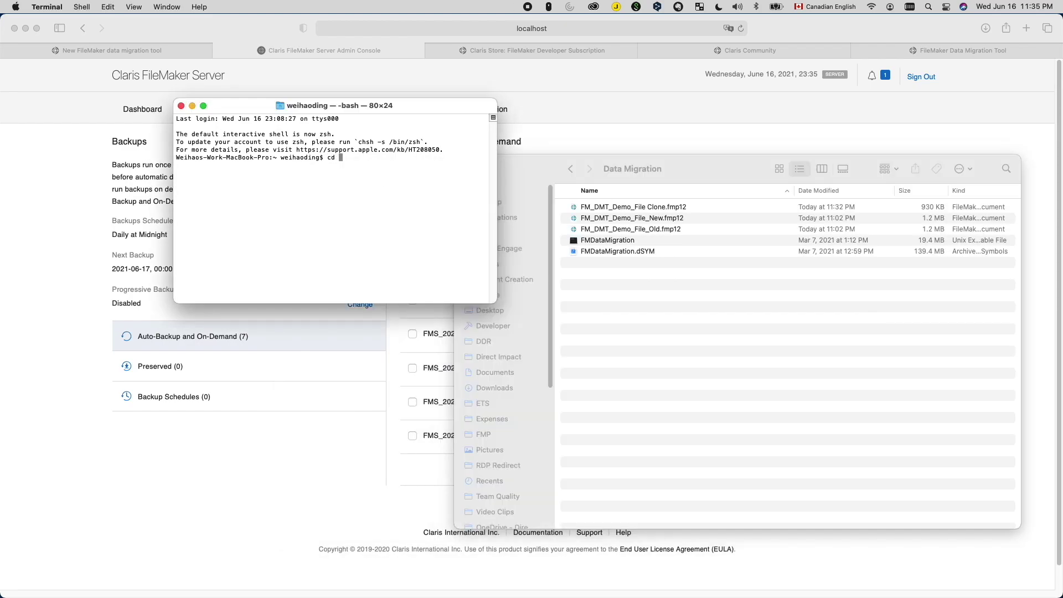
{"action": "left_click", "coordinate": [562, 146]}
{"action": "key", "text": "super+Tab"}
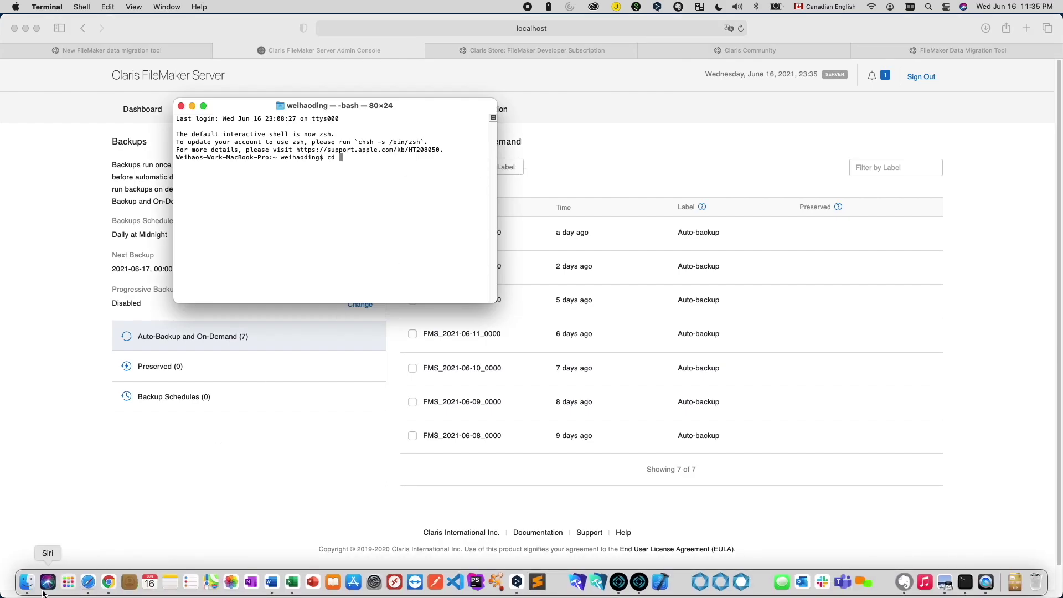
{"action": "left_click", "coordinate": [31, 582]}
{"action": "left_click", "coordinate": [570, 169]}
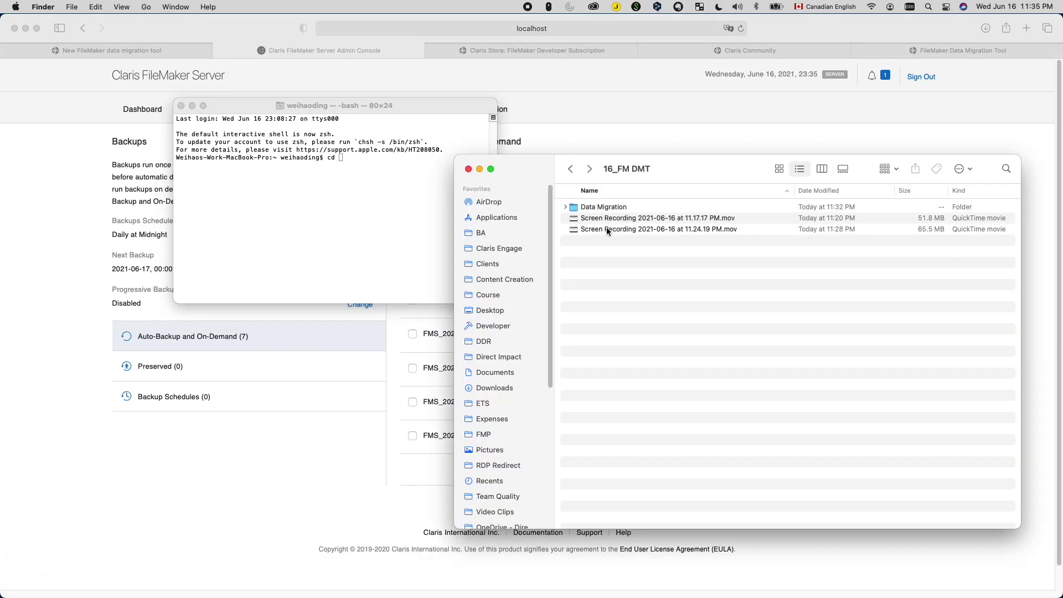
{"action": "left_click_drag", "start_coordinate": [600, 208], "coordinate": [394, 178]}
{"action": "left_click", "coordinate": [395, 178]}
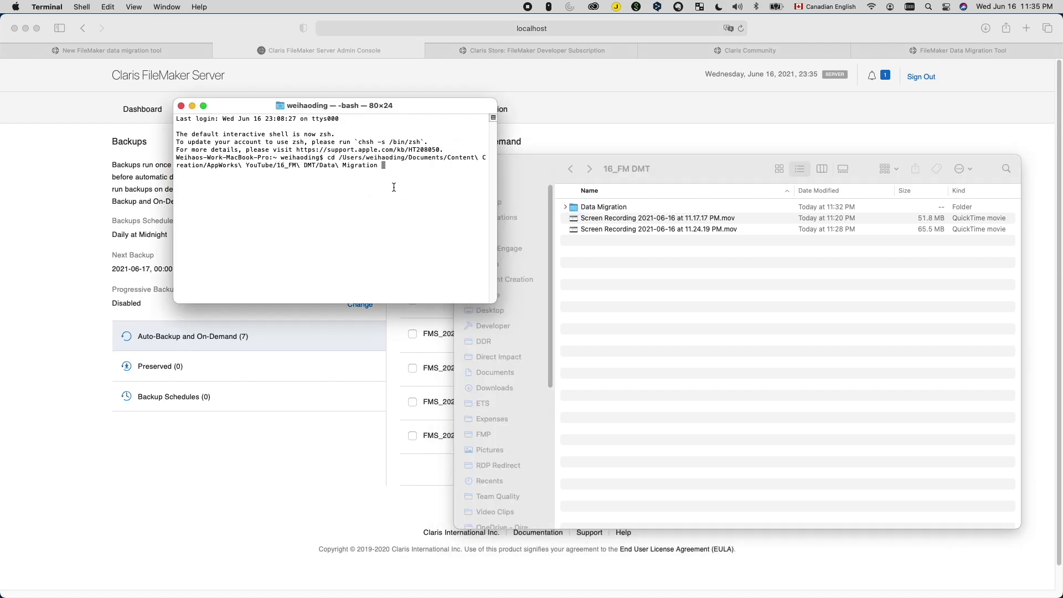
{"action": "key", "text": "Return"}
{"action": "double_click", "coordinate": [605, 206]}
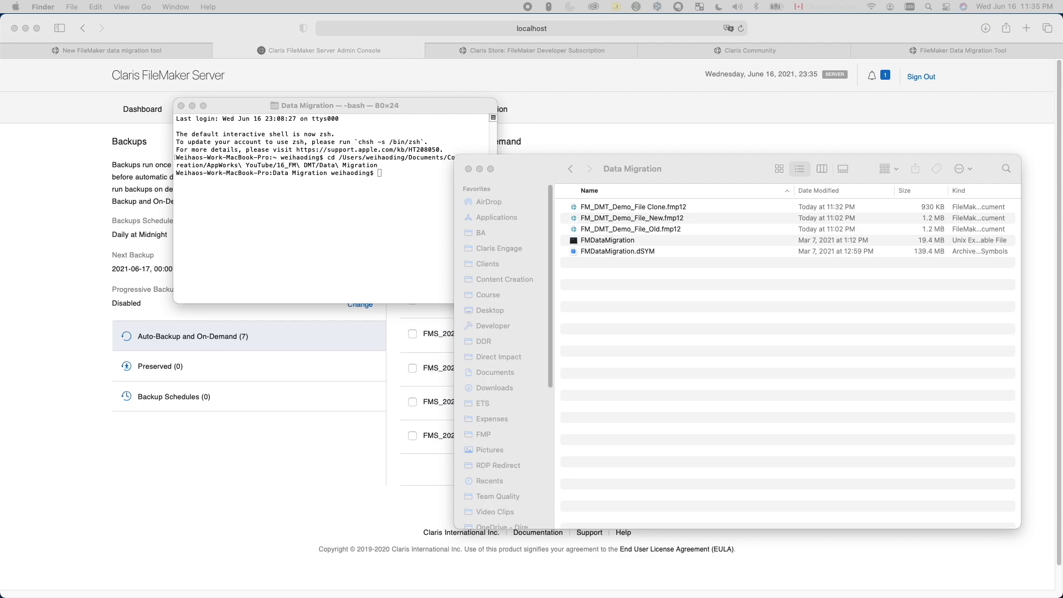
{"action": "left_click", "coordinate": [378, 225]}
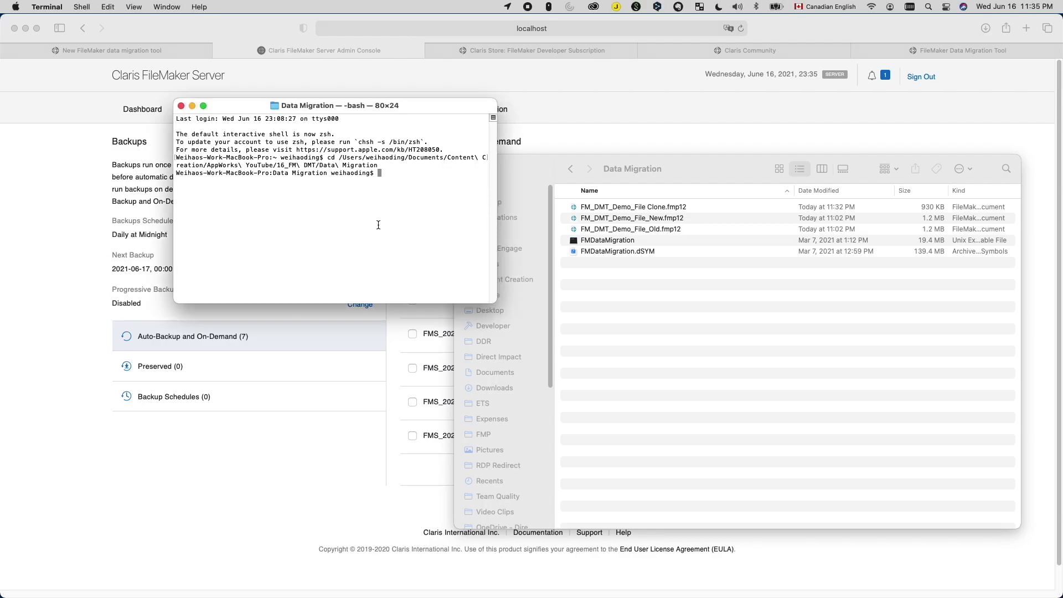
Step: Paste and run the FMDataMigration command: Old file source, Clone, target FM_DMT_Demo_File.fmp12
{"action": "type", "text": "./FMDataMigration -src_path \"FM_DMT_Demo_File_Old.fmp12\" -src_account \"DataMigration\" -src_pwd \"12345\" -clone_path \"FM_DMT_Demo_File Clone.fmp12\" -clone_account \"DataMigration\" -clone_pwd \"12345\" -target_path \"FM_DMT_Demo_File.fmp12\" -ignore_valuelists"}
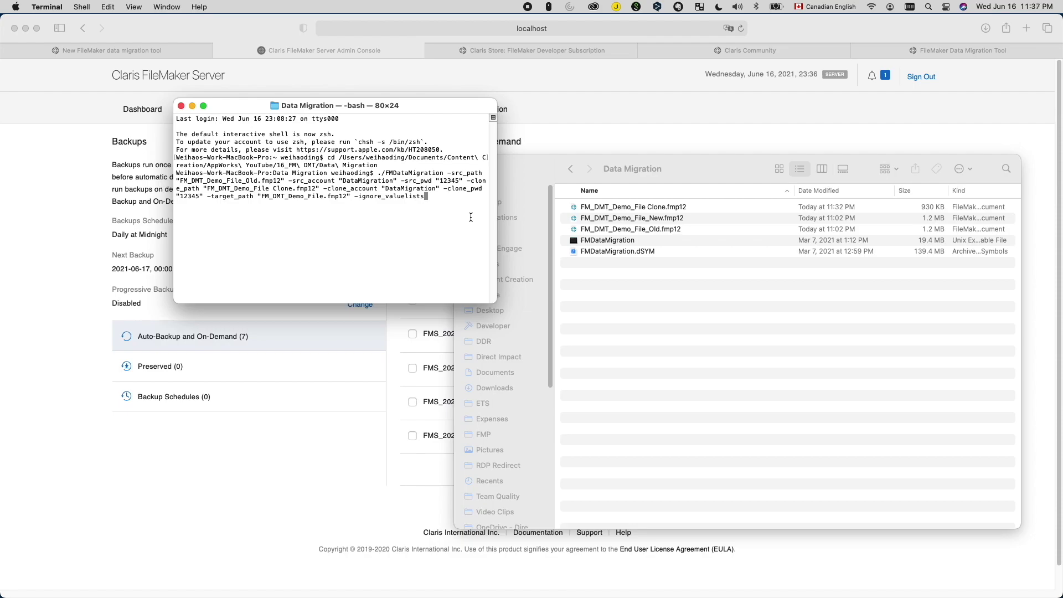
{"action": "key", "text": "Return"}
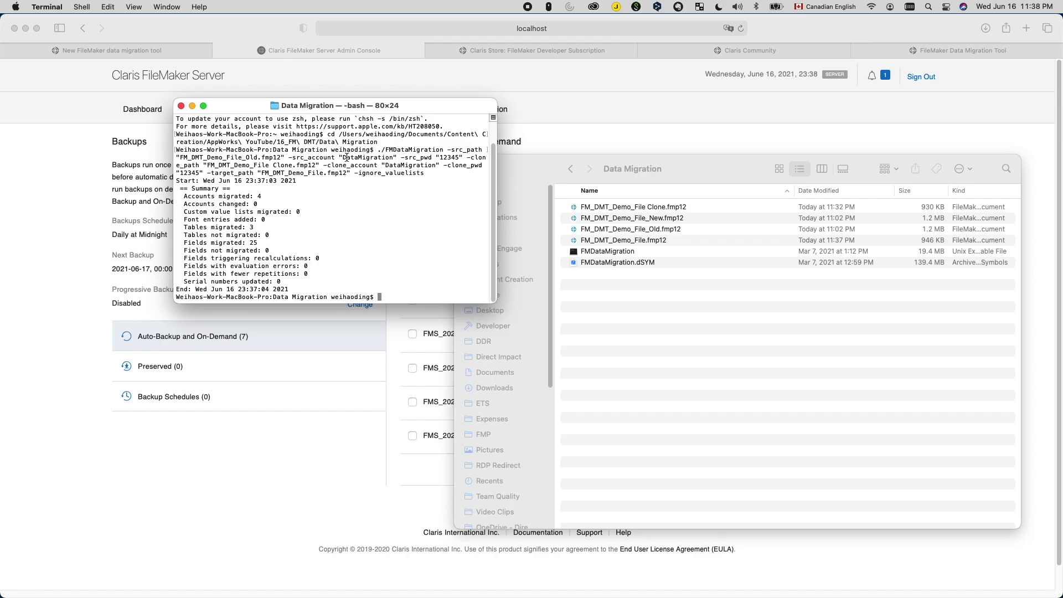
Step: Select the newly created 946 KB FM_DMT_Demo_File.fmp12 in the Data Migration folder
{"action": "left_click", "coordinate": [642, 242]}
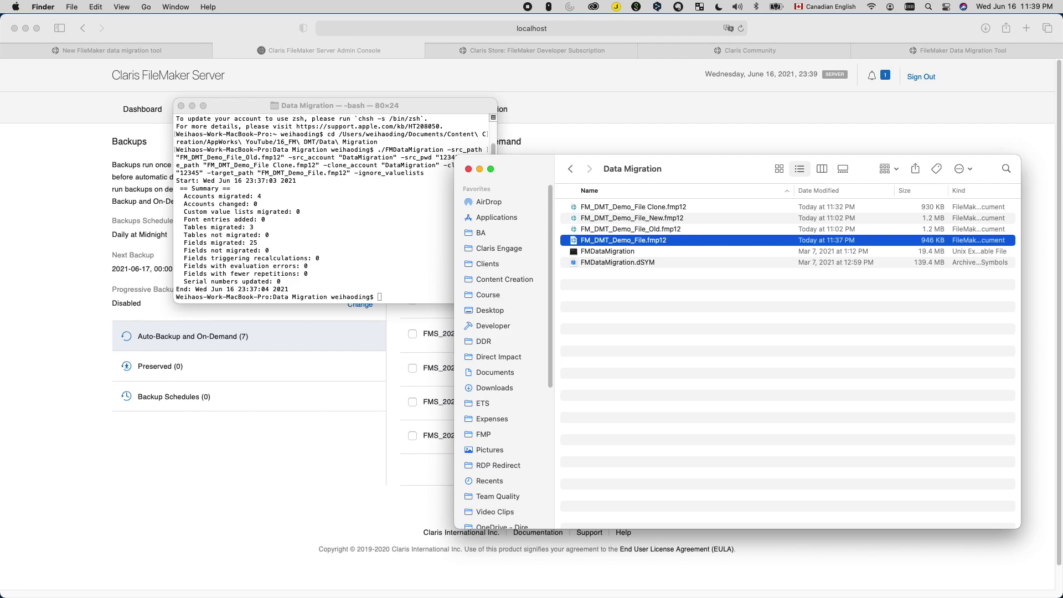
Step: Clear the selection in the Data Migration folder, leaving the 946 KB FM_DMT_Demo_File.fmp12 visible
{"action": "left_click", "coordinate": [773, 419]}
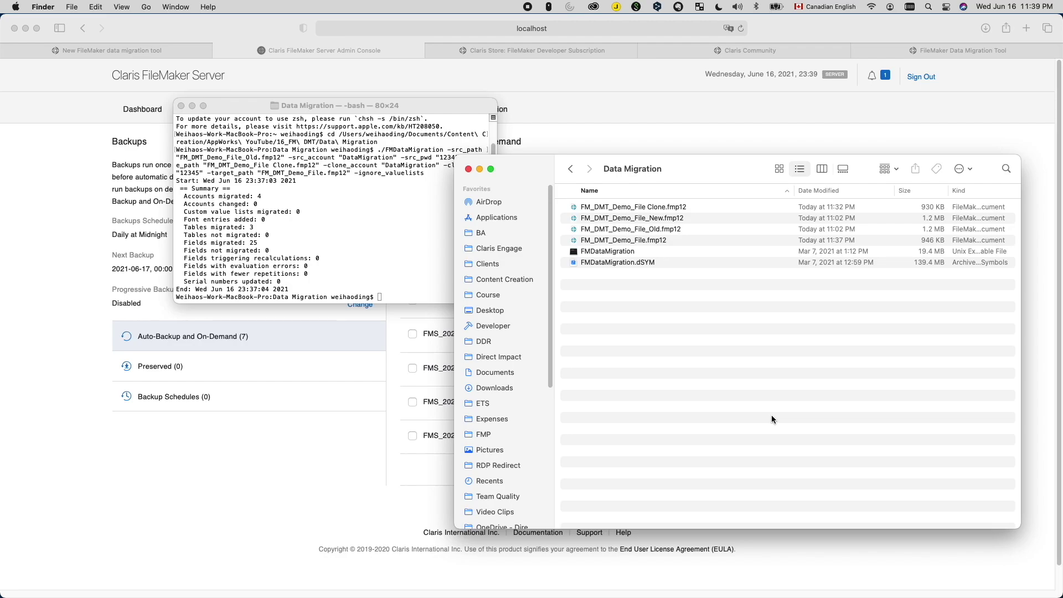